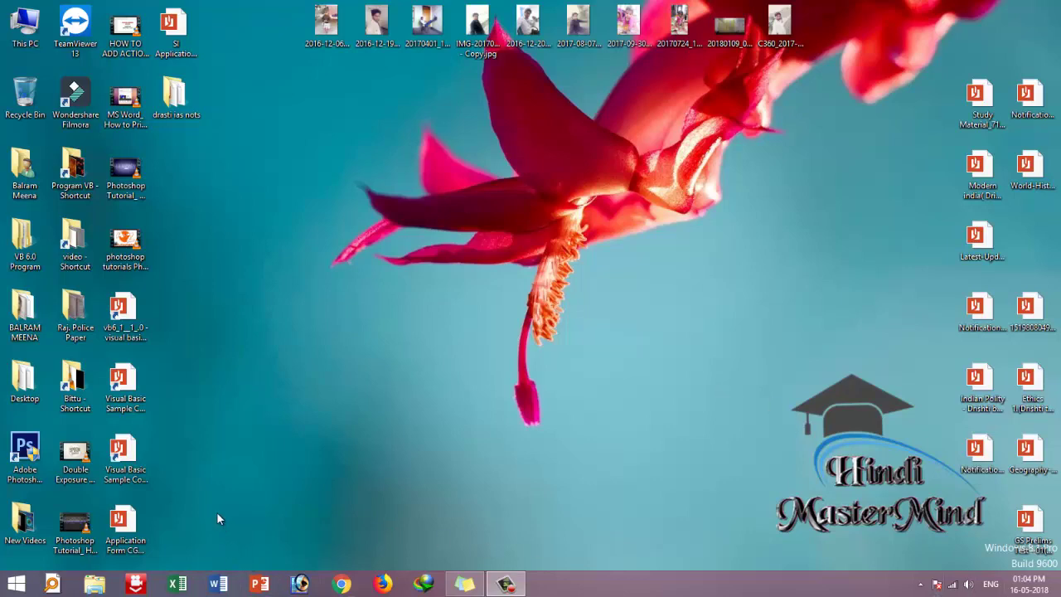
Start a blank Word document, fill it with =rand(150) sample text, and select paragraphs two to six
{"action": "left_click", "coordinate": [218, 584]}
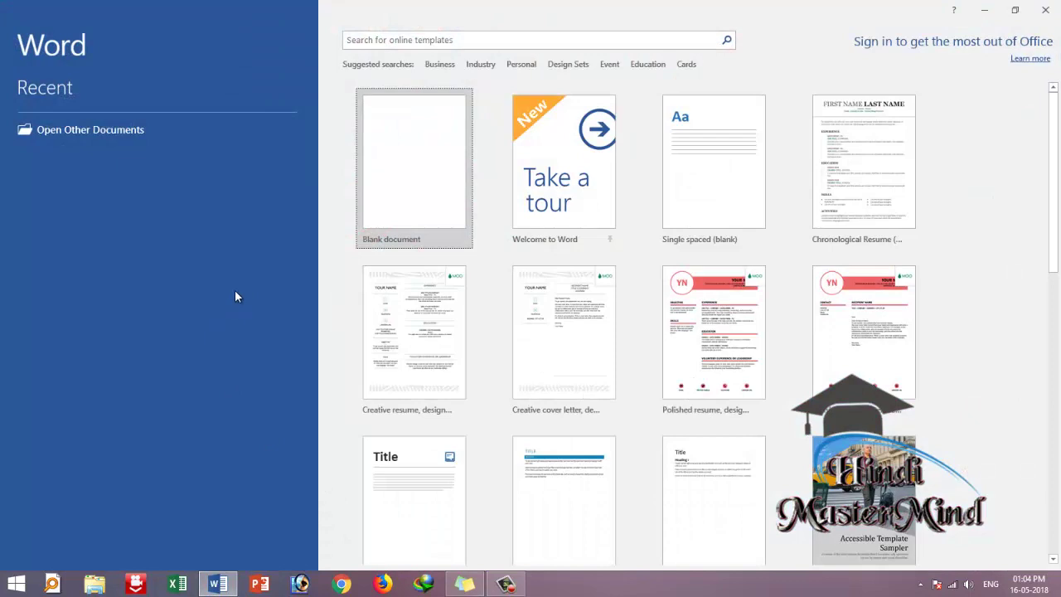
{"action": "left_click", "coordinate": [401, 212]}
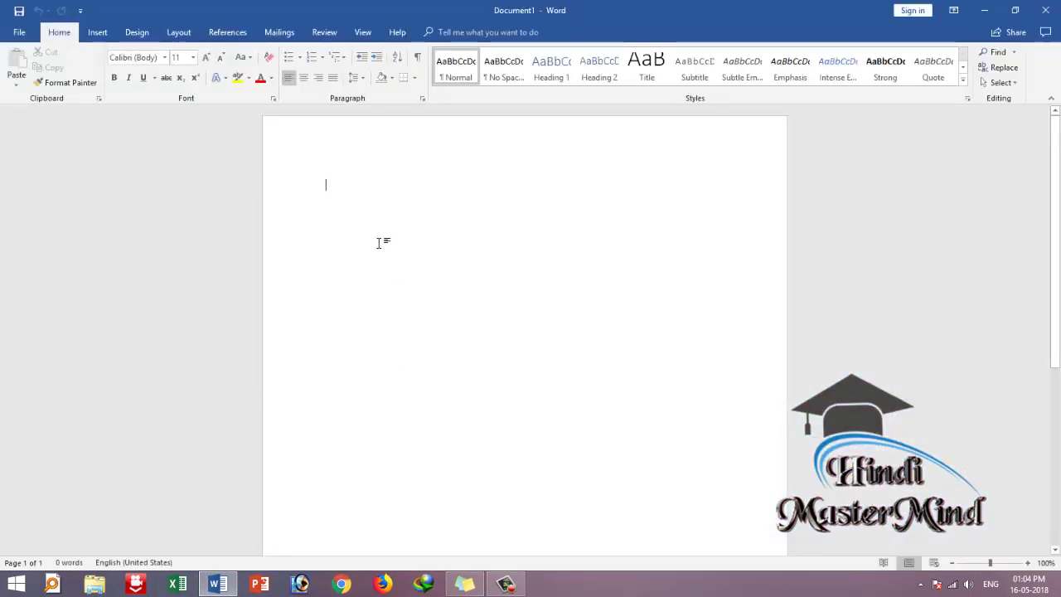
{"action": "type", "text": "="}
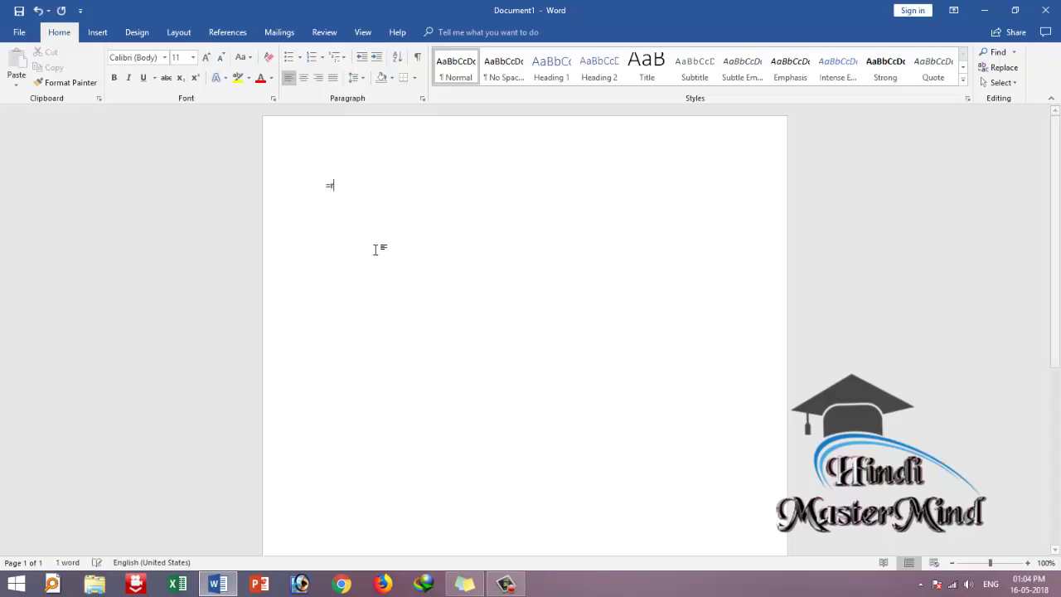
{"action": "type", "text": "rand(150)"}
{"action": "key", "text": "Return"}
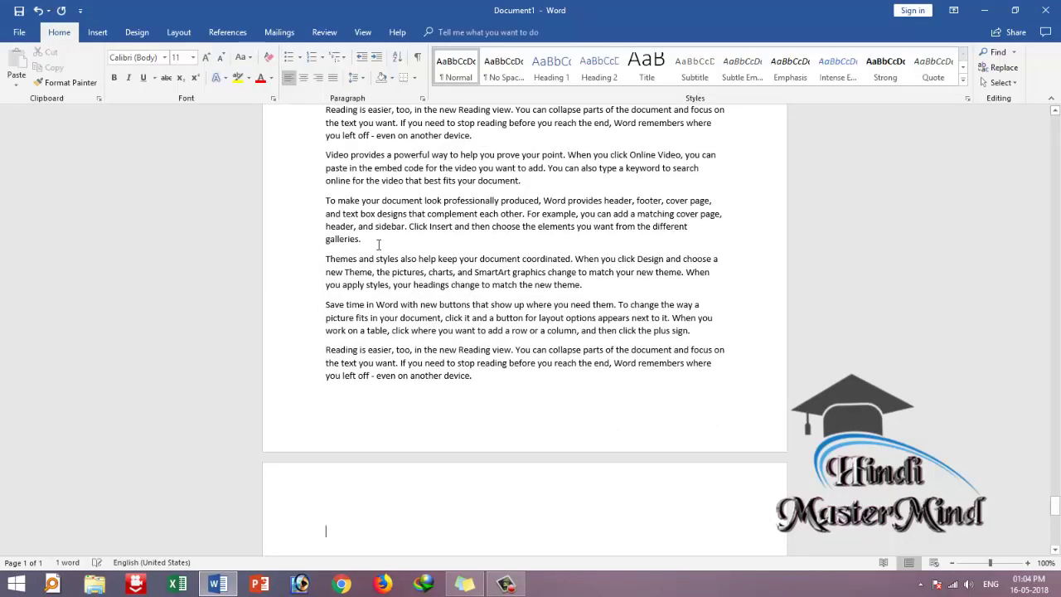
{"action": "left_click_drag", "start_coordinate": [1054, 507], "coordinate": [1053, 114]}
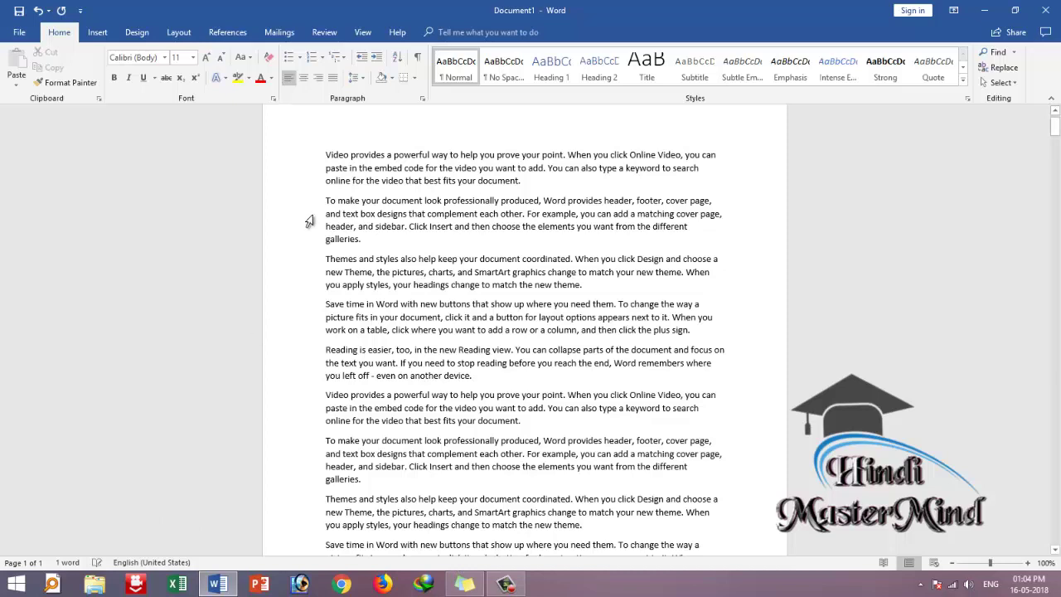
{"action": "left_click_drag", "start_coordinate": [326, 201], "coordinate": [538, 427]}
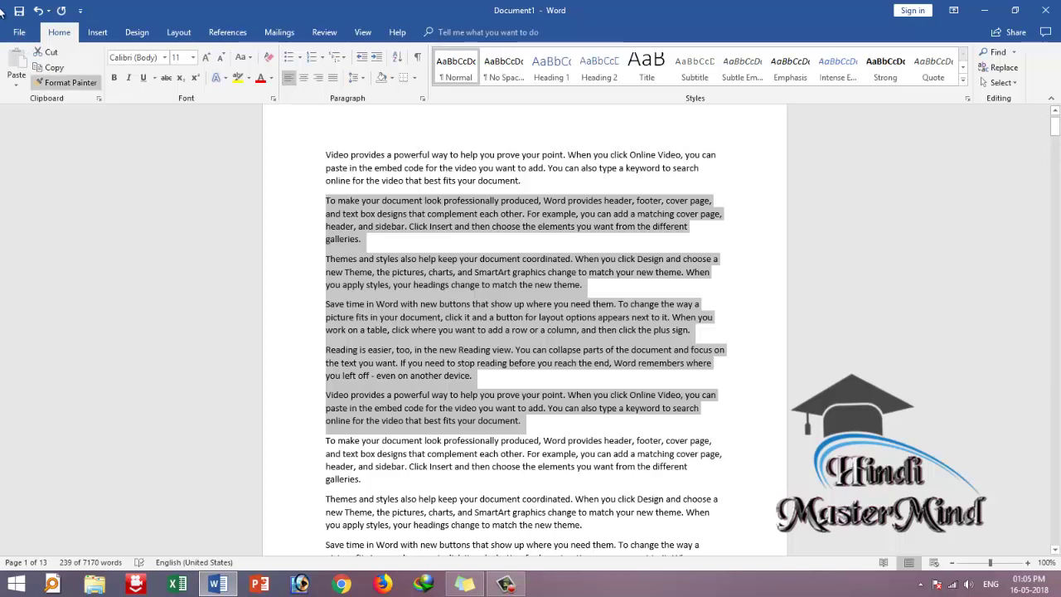
Show Document1's print preview and expand the list of available printers
{"action": "left_click", "coordinate": [18, 31]}
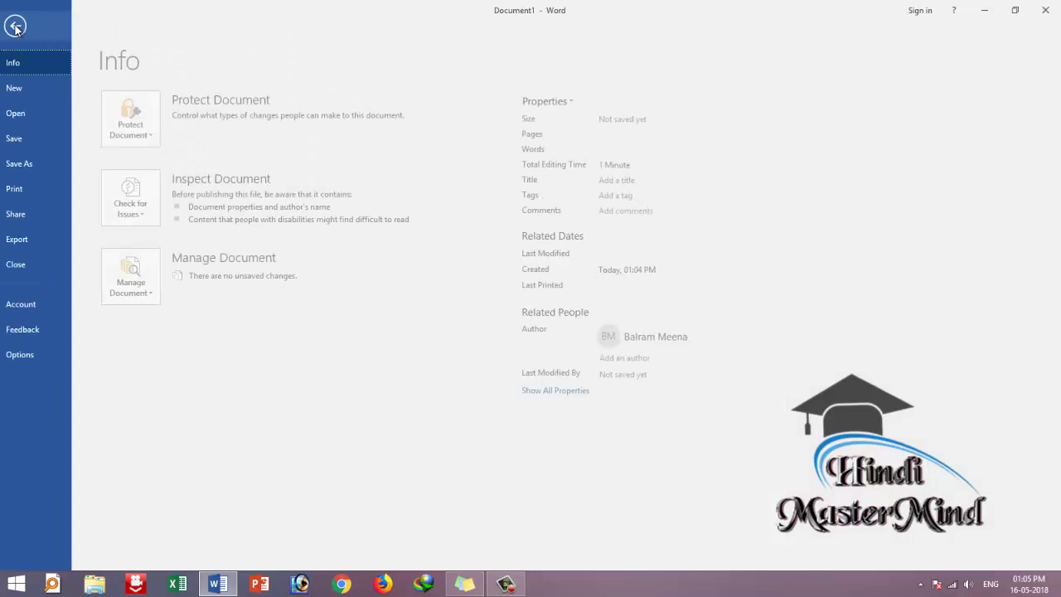
{"action": "left_click", "coordinate": [33, 185]}
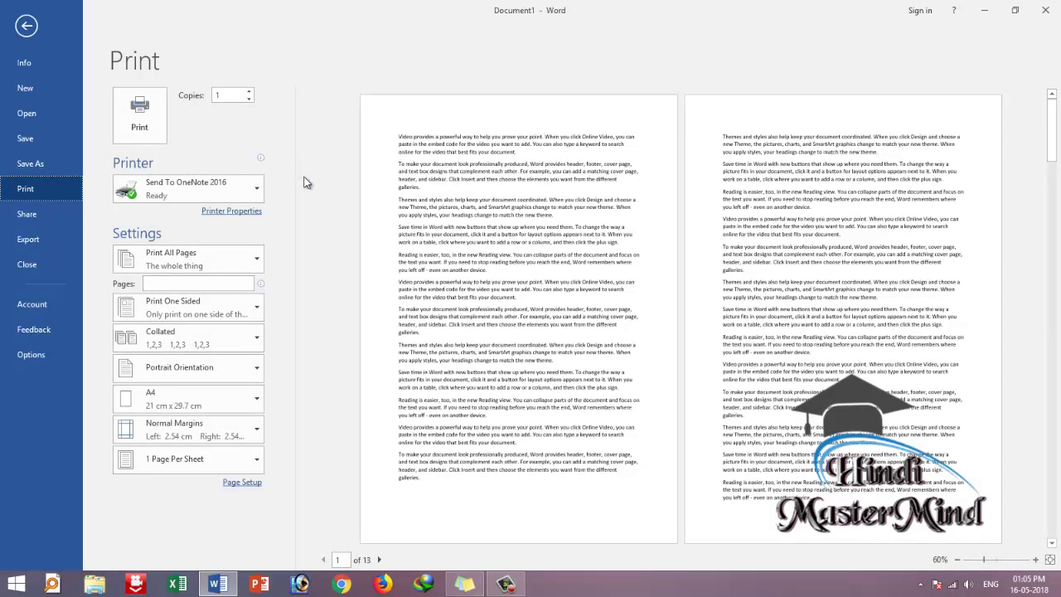
{"action": "left_click", "coordinate": [191, 190]}
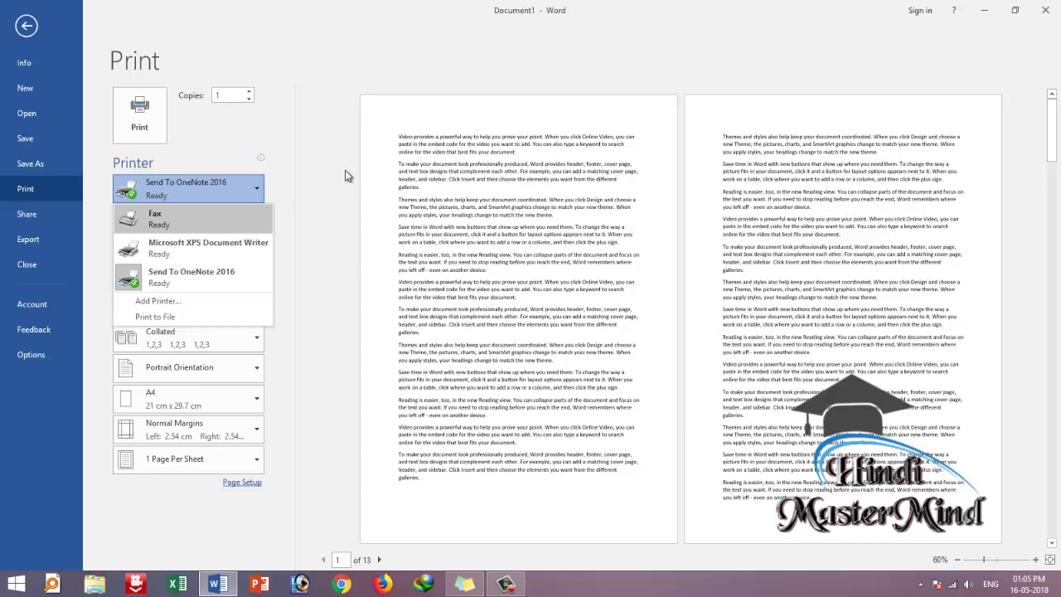
Keep the current printer and change the print range from Print All Pages to Print Selection
{"action": "left_click", "coordinate": [300, 210]}
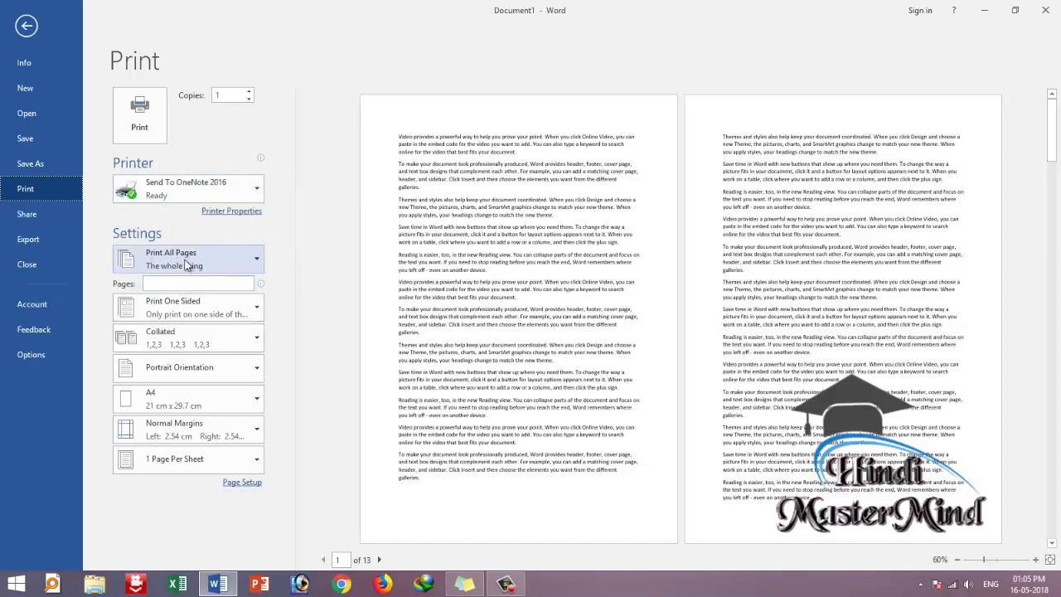
{"action": "left_click", "coordinate": [231, 263]}
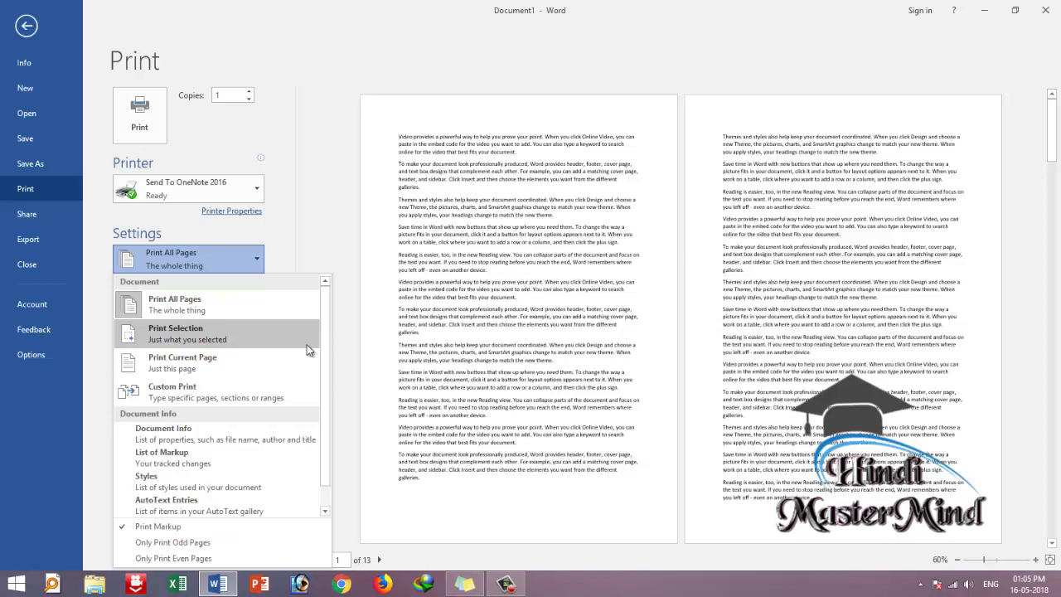
{"action": "left_click", "coordinate": [232, 341]}
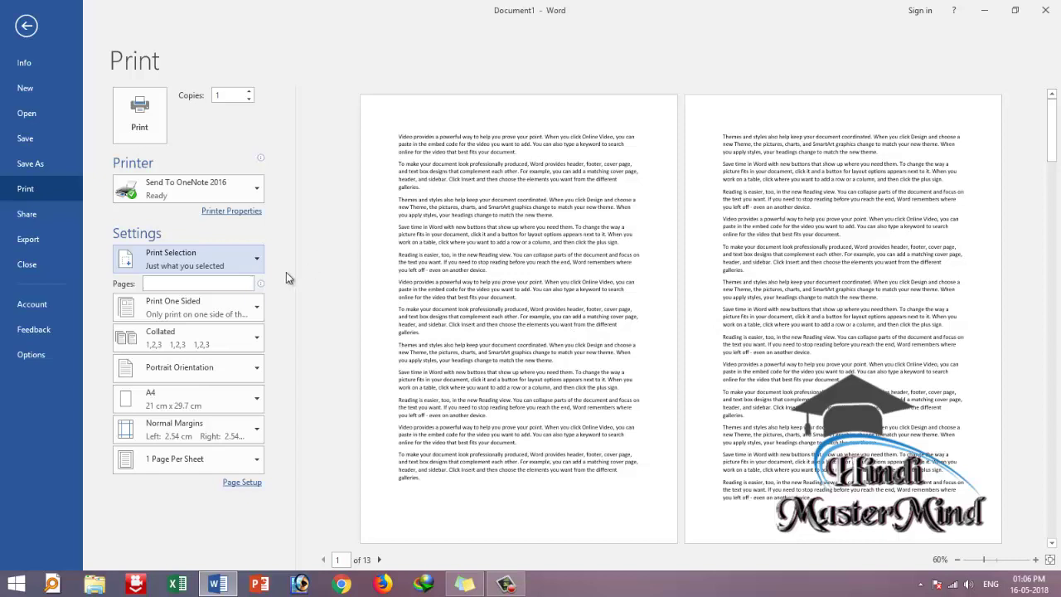
{"action": "left_click", "coordinate": [259, 257]}
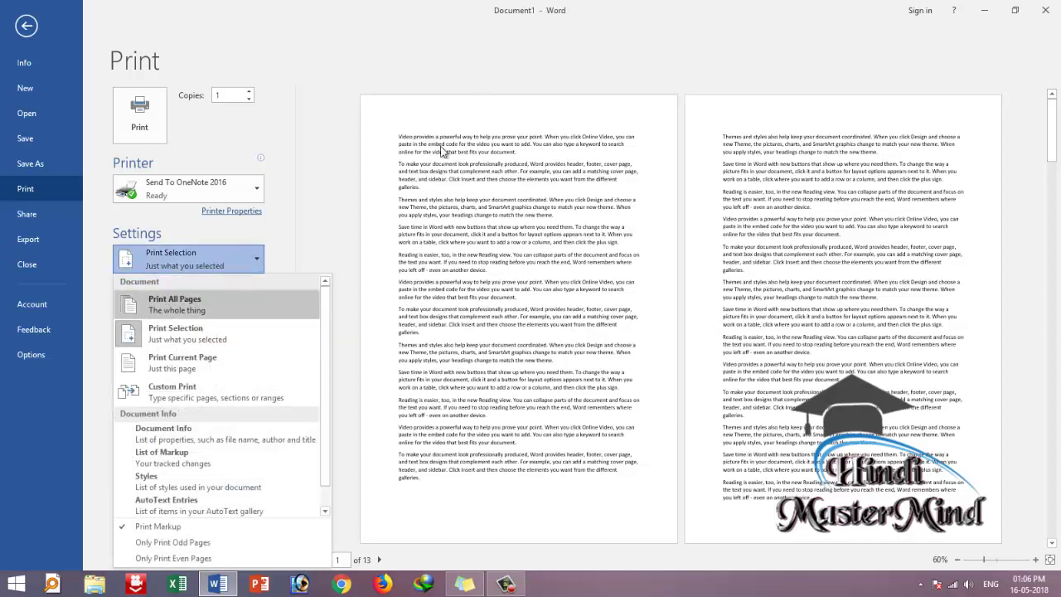
{"action": "left_click", "coordinate": [318, 222]}
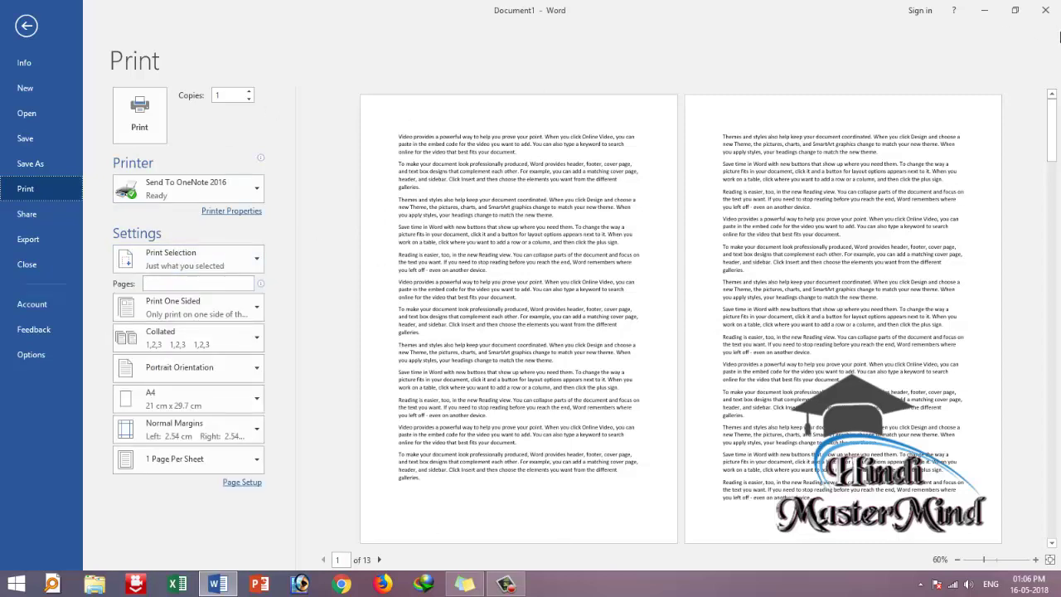
{"action": "left_click", "coordinate": [1047, 13]}
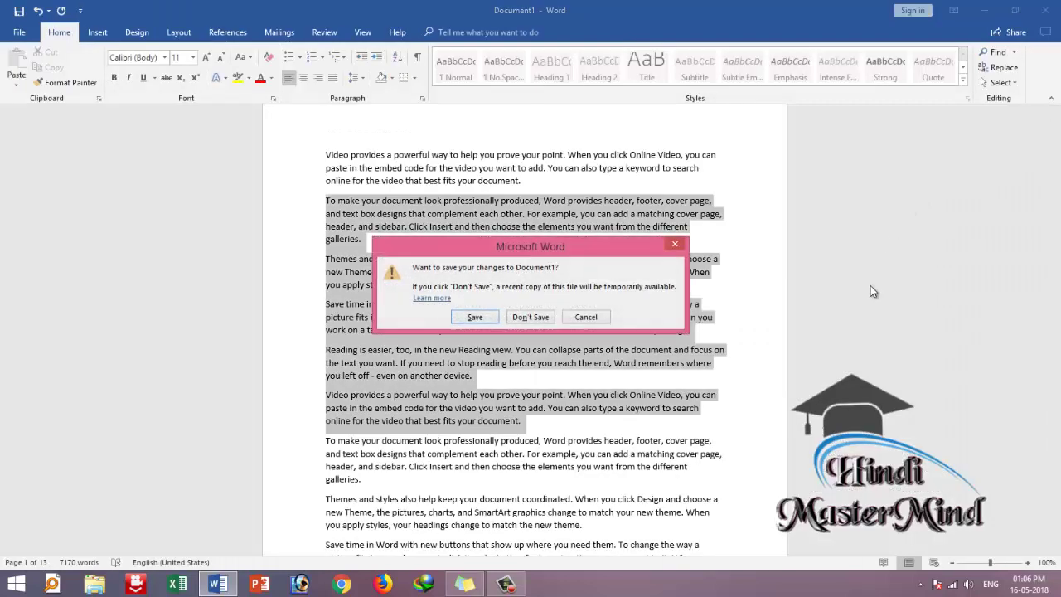
{"action": "left_click", "coordinate": [591, 317]}
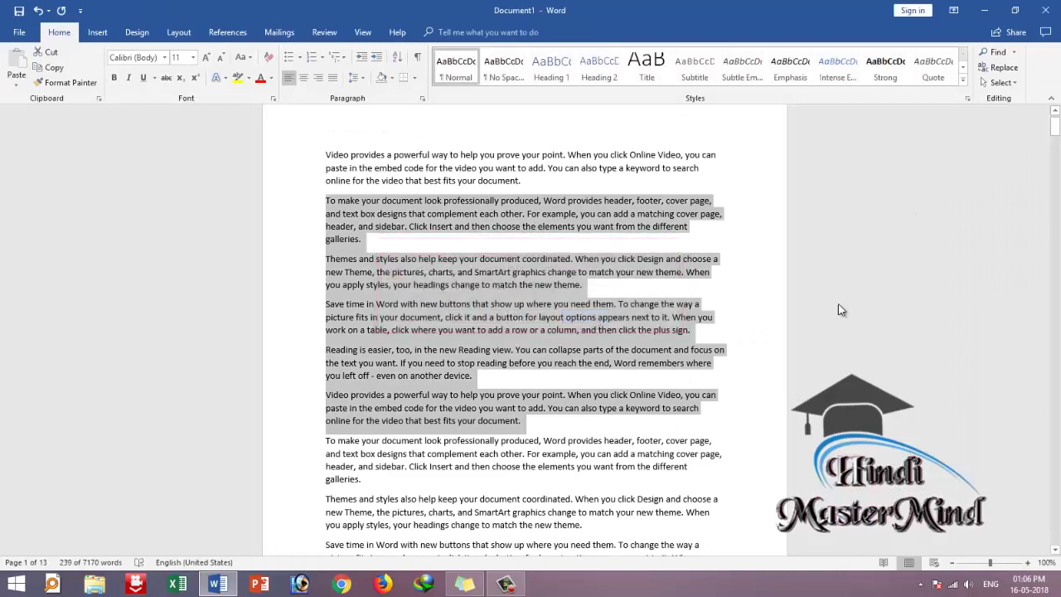
{"action": "left_click", "coordinate": [791, 349]}
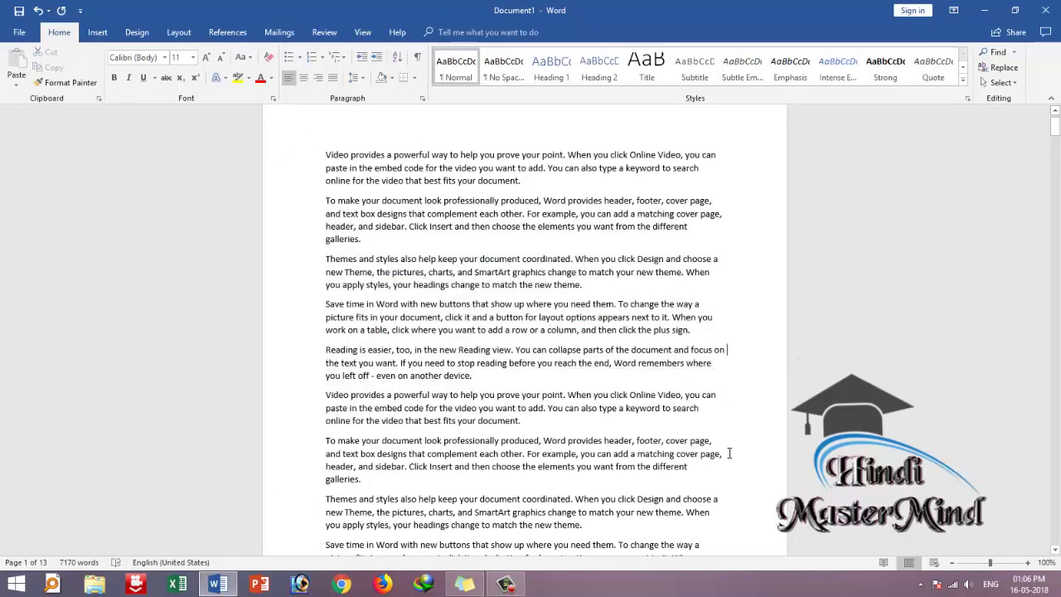
{"action": "scroll", "coordinate": [1057, 203], "scroll_direction": "up", "scroll_amount": 1}
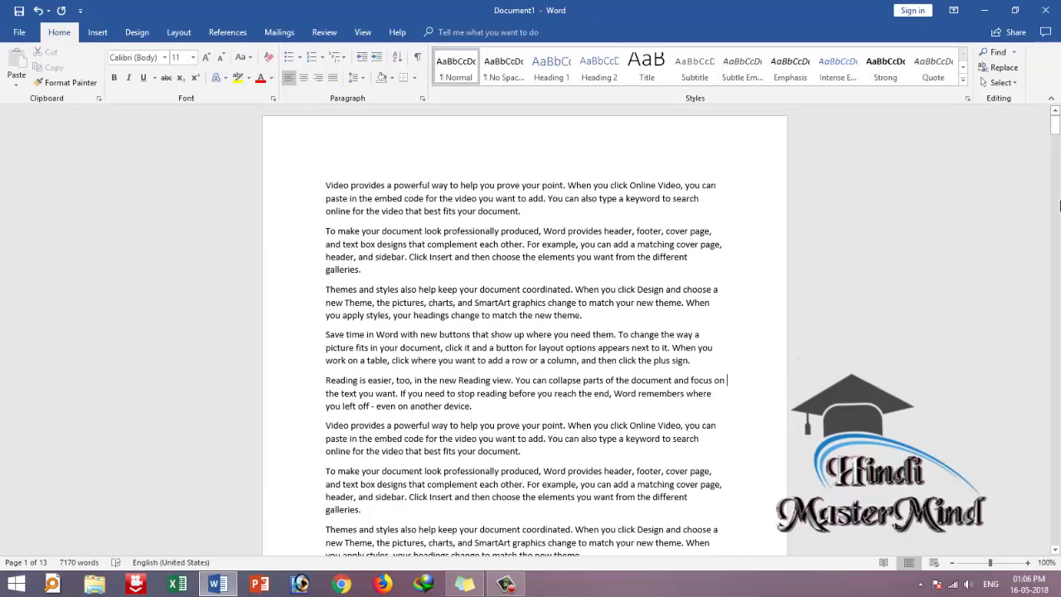
{"action": "scroll", "coordinate": [726, 338], "scroll_direction": "down", "scroll_amount": 2}
{"action": "scroll", "coordinate": [725, 338], "scroll_direction": "down", "scroll_amount": 2}
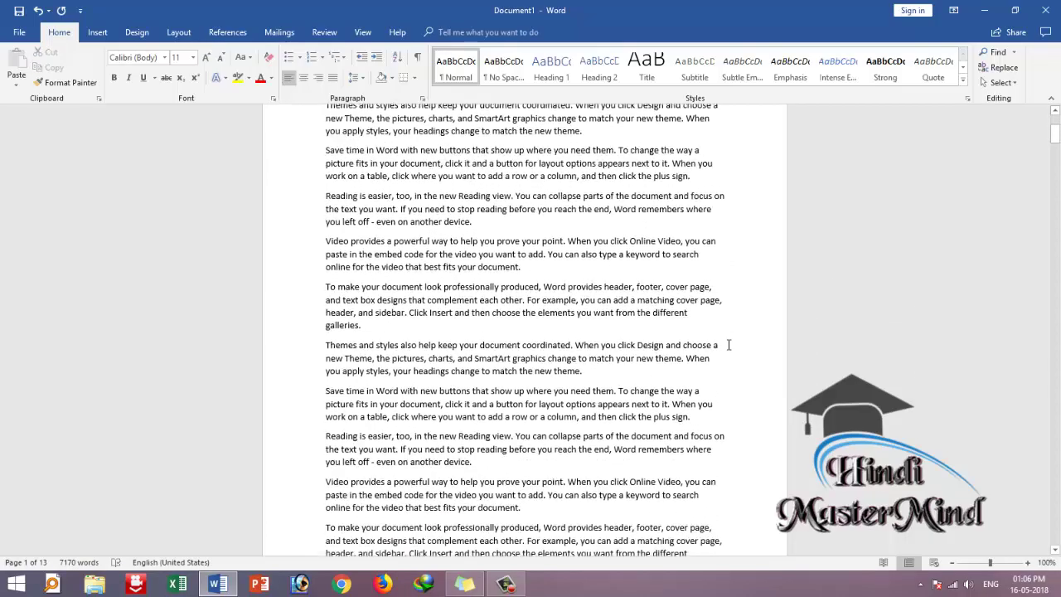
{"action": "scroll", "coordinate": [727, 339], "scroll_direction": "down", "scroll_amount": 2}
{"action": "scroll", "coordinate": [728, 343], "scroll_direction": "down", "scroll_amount": 2}
{"action": "scroll", "coordinate": [728, 344], "scroll_direction": "down", "scroll_amount": 1}
{"action": "scroll", "coordinate": [728, 344], "scroll_direction": "down", "scroll_amount": 3}
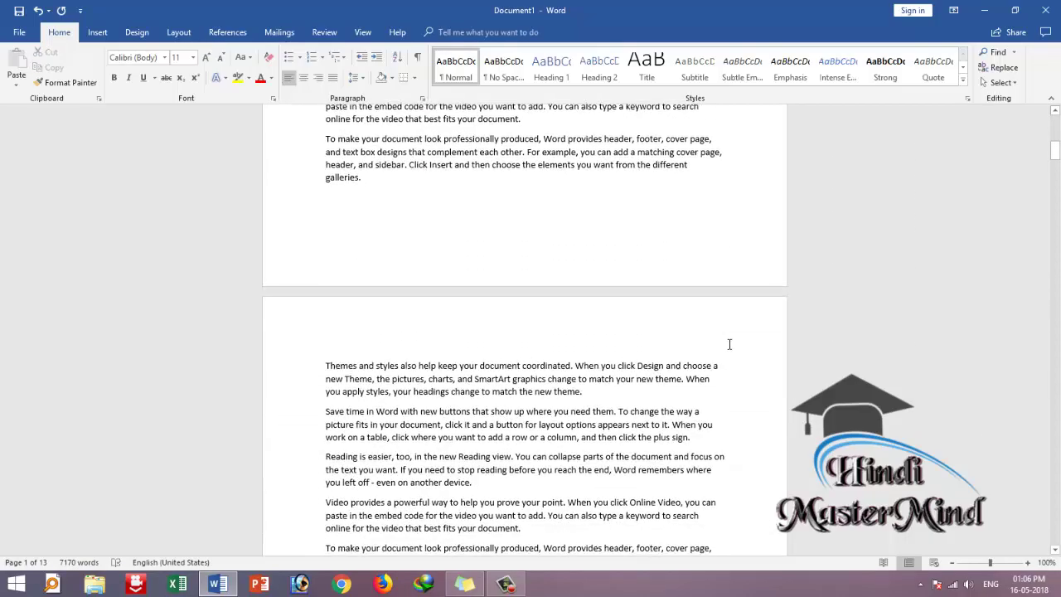
{"action": "scroll", "coordinate": [730, 344], "scroll_direction": "up", "scroll_amount": 3}
{"action": "scroll", "coordinate": [732, 344], "scroll_direction": "up", "scroll_amount": 2}
{"action": "scroll", "coordinate": [732, 347], "scroll_direction": "up", "scroll_amount": 1}
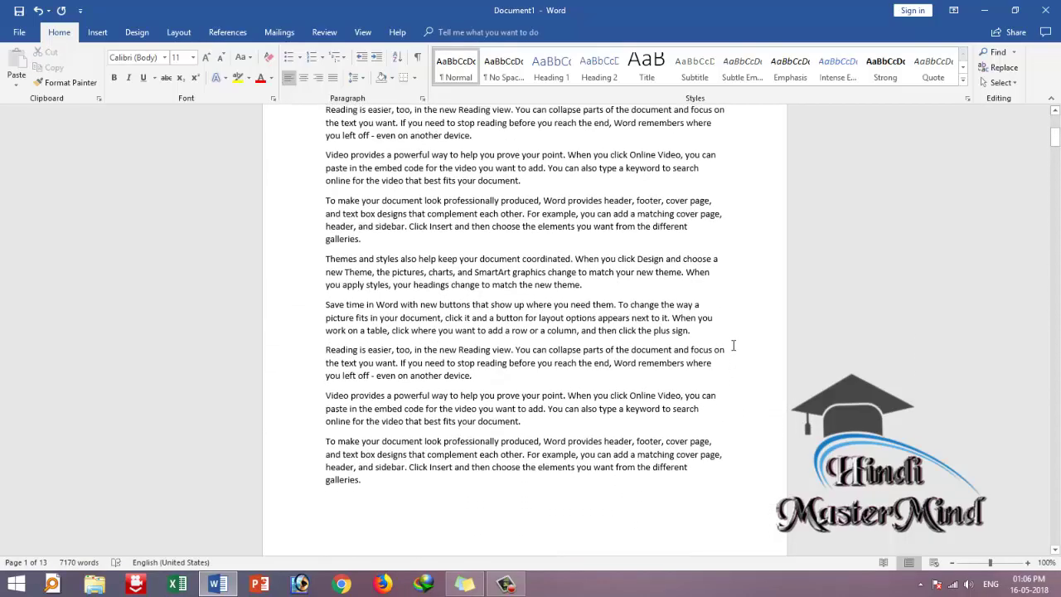
{"action": "scroll", "coordinate": [731, 349], "scroll_direction": "up", "scroll_amount": 1}
{"action": "scroll", "coordinate": [732, 352], "scroll_direction": "up", "scroll_amount": 1}
{"action": "scroll", "coordinate": [731, 354], "scroll_direction": "up", "scroll_amount": 1}
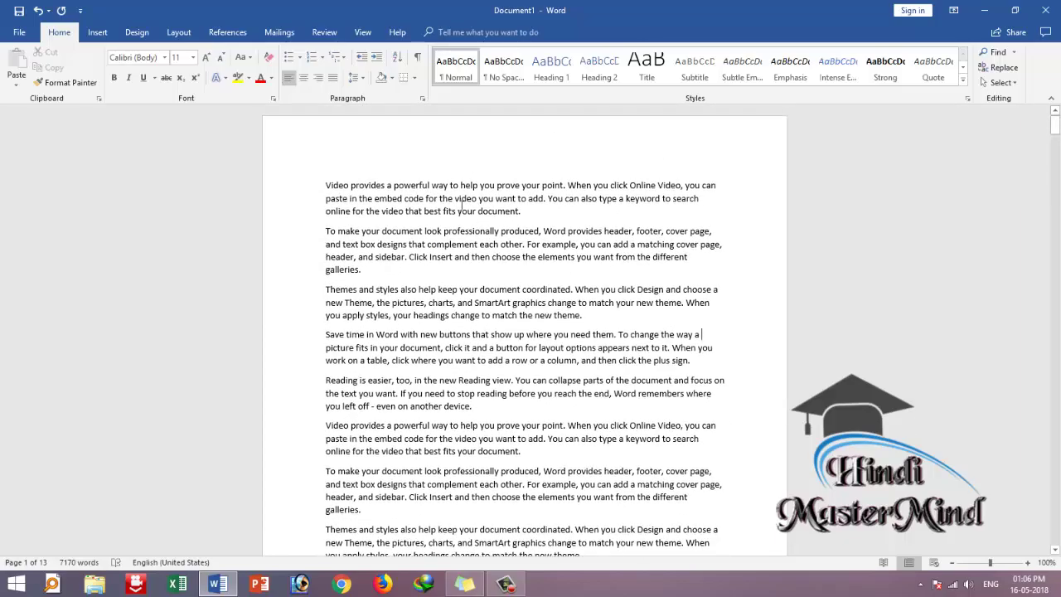
{"action": "scroll", "coordinate": [356, 244], "scroll_direction": "down", "scroll_amount": 1}
{"action": "scroll", "coordinate": [414, 256], "scroll_direction": "down", "scroll_amount": 5}
{"action": "scroll", "coordinate": [484, 267], "scroll_direction": "down", "scroll_amount": 5}
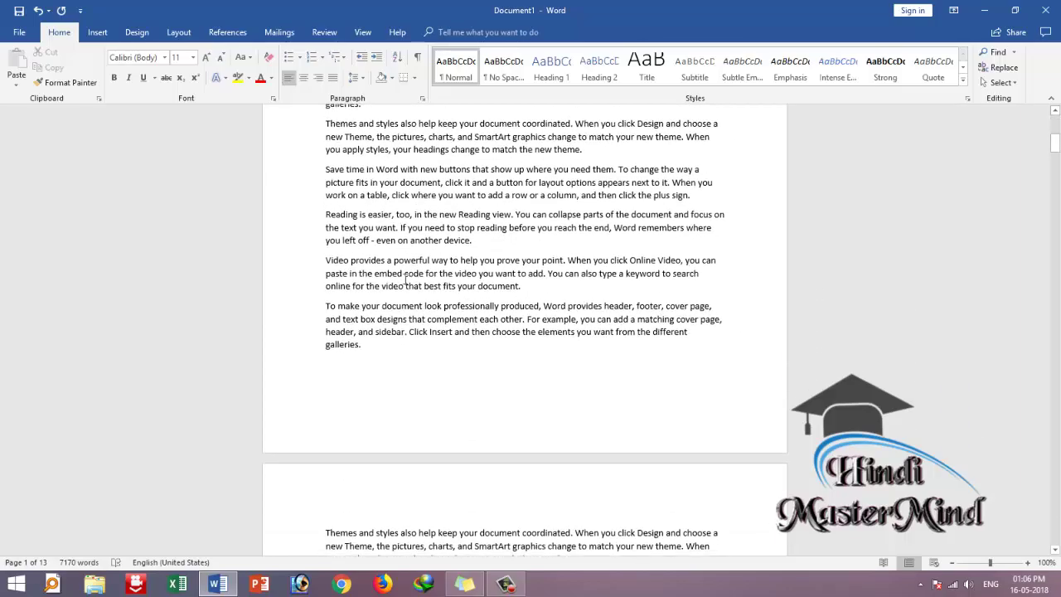
{"action": "scroll", "coordinate": [485, 267], "scroll_direction": "up", "scroll_amount": 4}
{"action": "scroll", "coordinate": [488, 268], "scroll_direction": "up", "scroll_amount": 6}
{"action": "scroll", "coordinate": [497, 269], "scroll_direction": "up", "scroll_amount": 3}
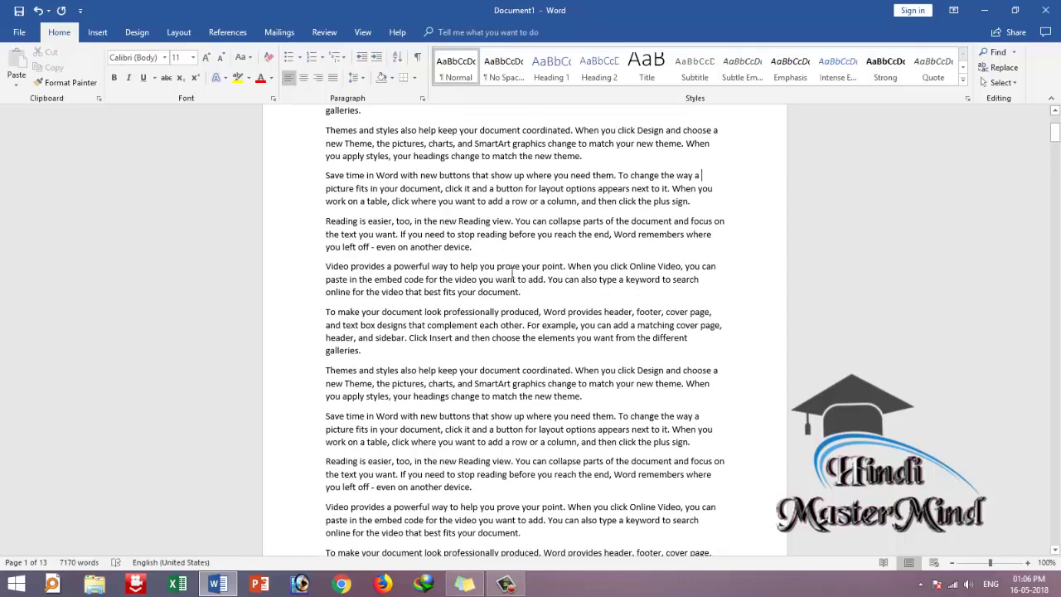
{"action": "scroll", "coordinate": [513, 272], "scroll_direction": "up", "scroll_amount": 3}
{"action": "scroll", "coordinate": [513, 271], "scroll_direction": "up", "scroll_amount": 1}
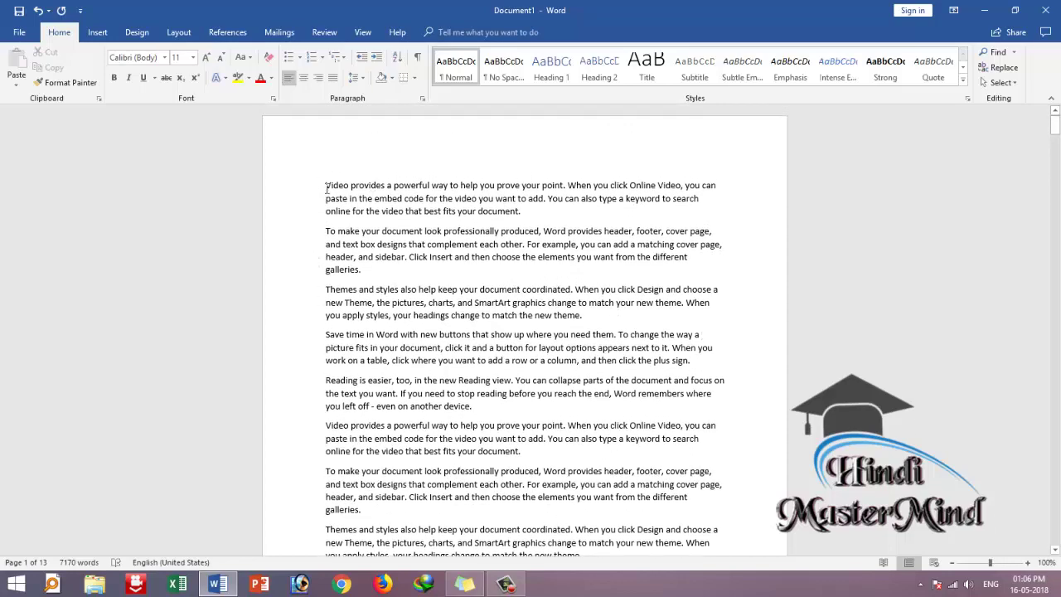
{"action": "left_click", "coordinate": [325, 186]}
Return to the Print page and expand the Print All Pages range options under Settings
{"action": "left_click", "coordinate": [19, 31]}
{"action": "left_click", "coordinate": [34, 187]}
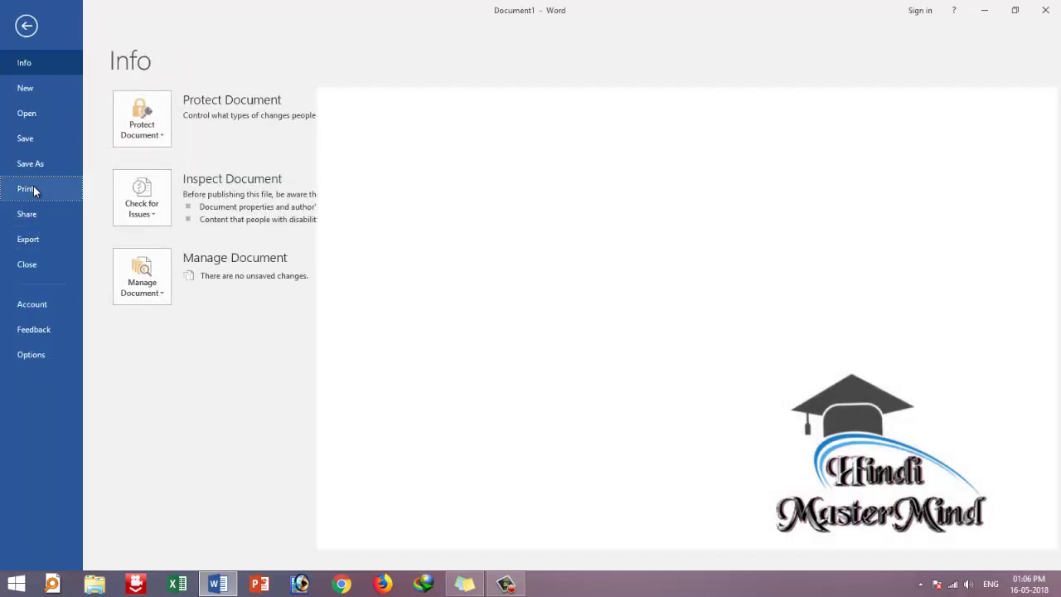
{"action": "left_click", "coordinate": [202, 250]}
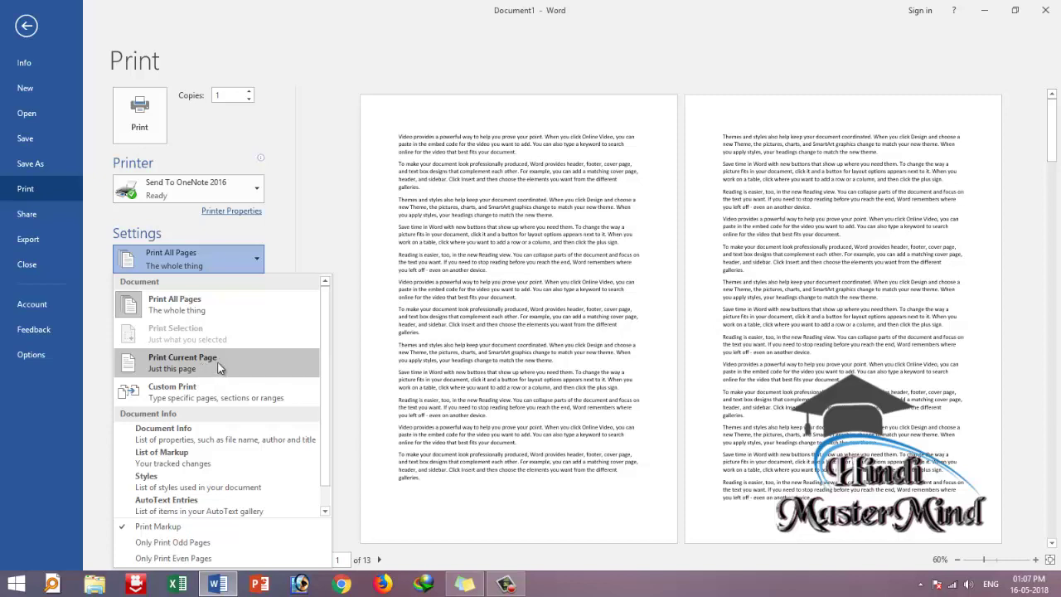
Choose Print Current Page so only page 1 of 13 prints
{"action": "left_click", "coordinate": [186, 369]}
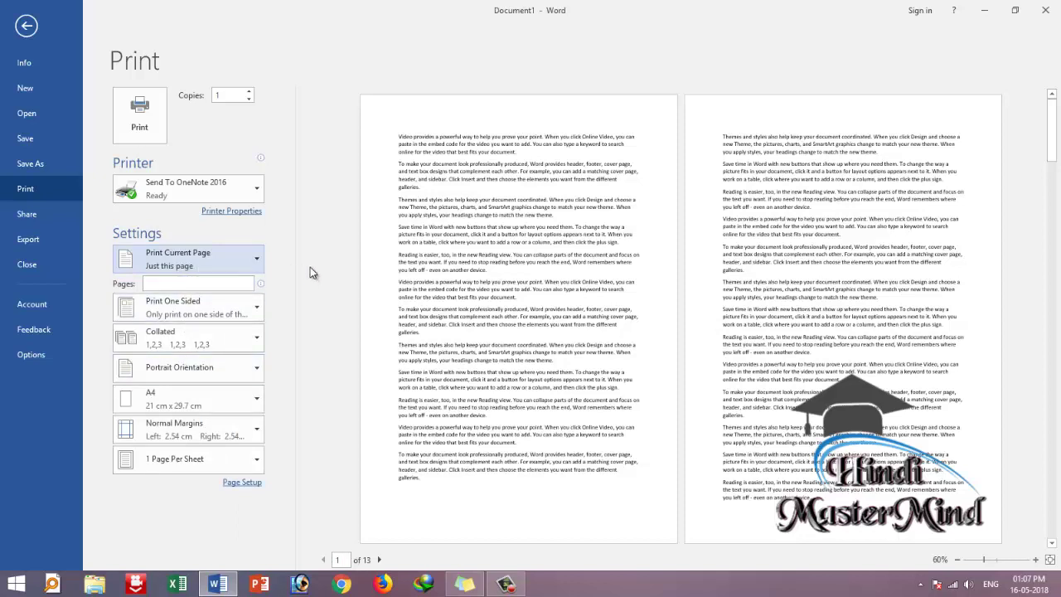
{"action": "left_click", "coordinate": [262, 258]}
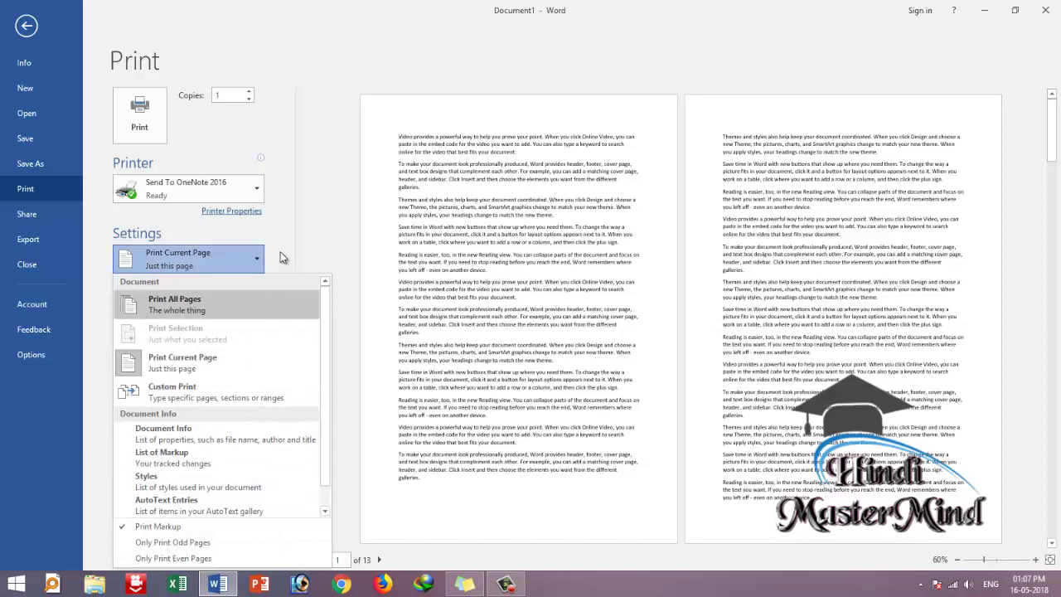
{"action": "left_click", "coordinate": [327, 174]}
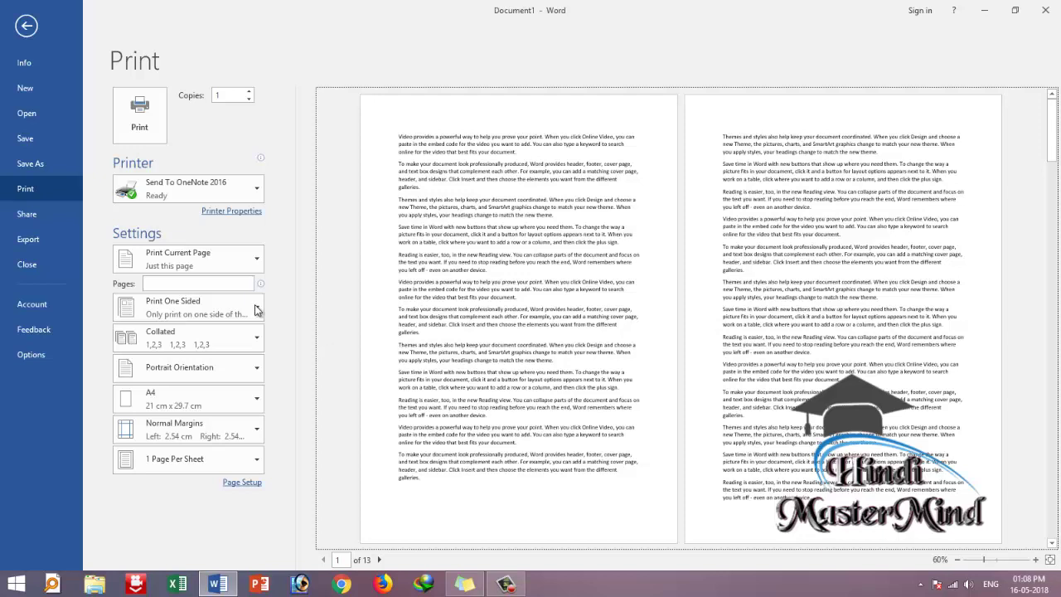
Switch the range to Custom Print and enter pages 2, 4-6, 8
{"action": "left_click", "coordinate": [207, 258]}
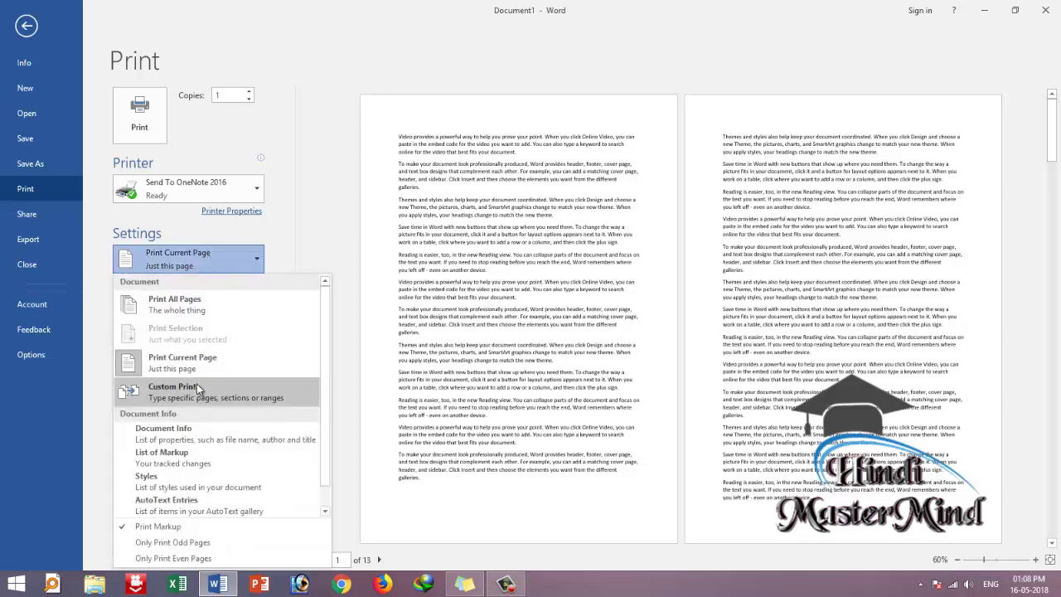
{"action": "scroll", "coordinate": [197, 389], "scroll_direction": "down", "scroll_amount": 1}
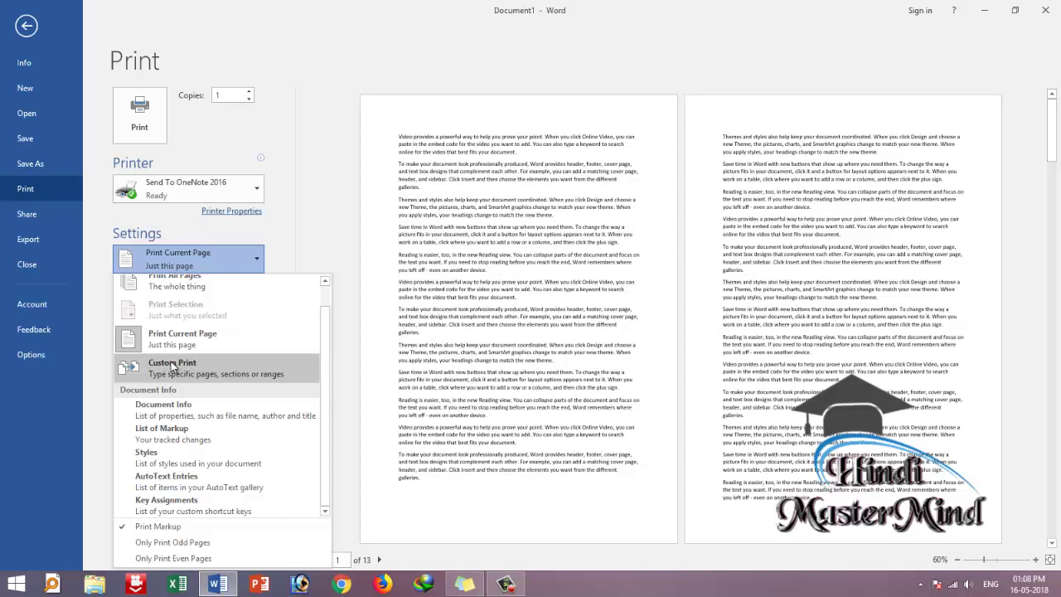
{"action": "left_click", "coordinate": [172, 366]}
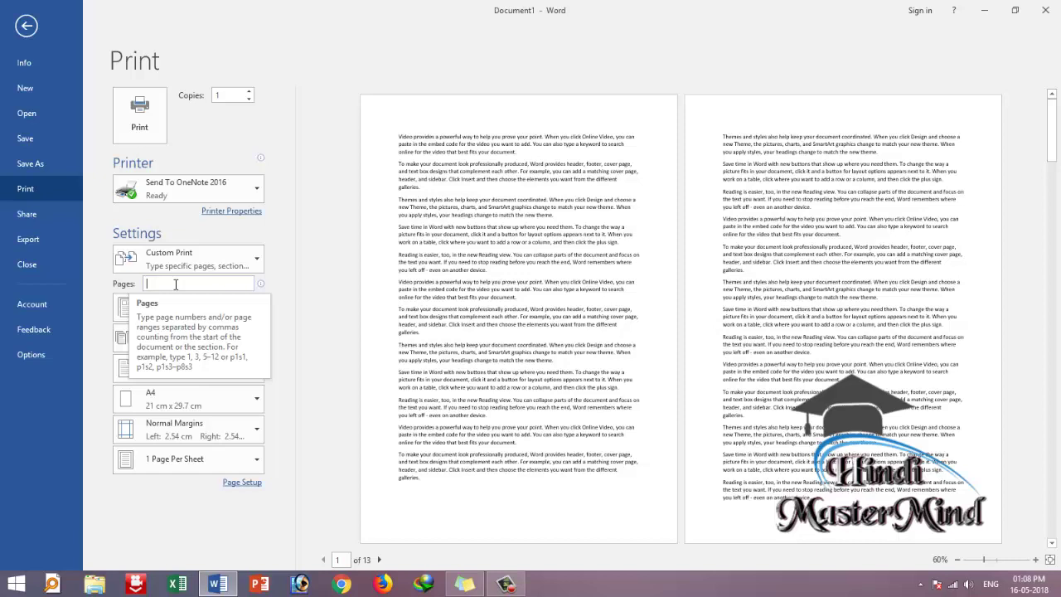
{"action": "type", "text": "2, 4-"}
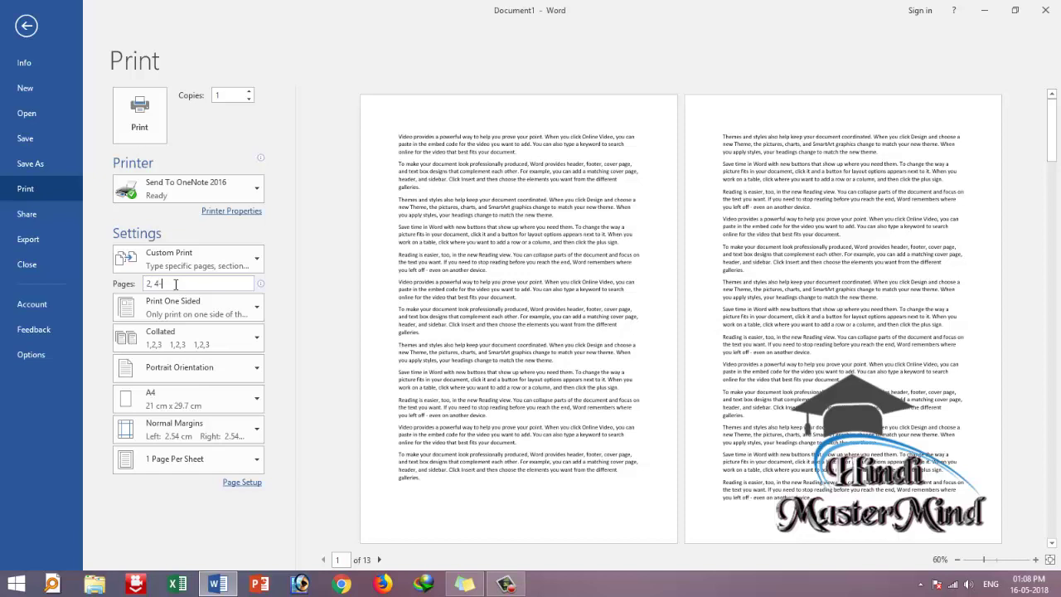
{"action": "type", "text": "6"}
{"action": "type", "text": "8"}
Exit the Print view back to Document1's editing view
{"action": "left_click", "coordinate": [26, 25]}
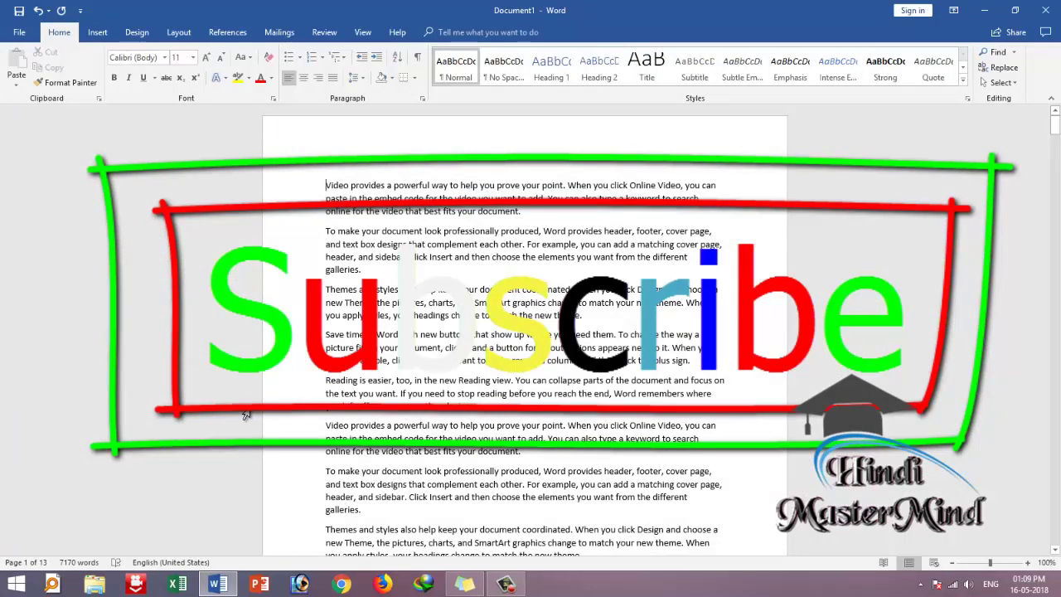